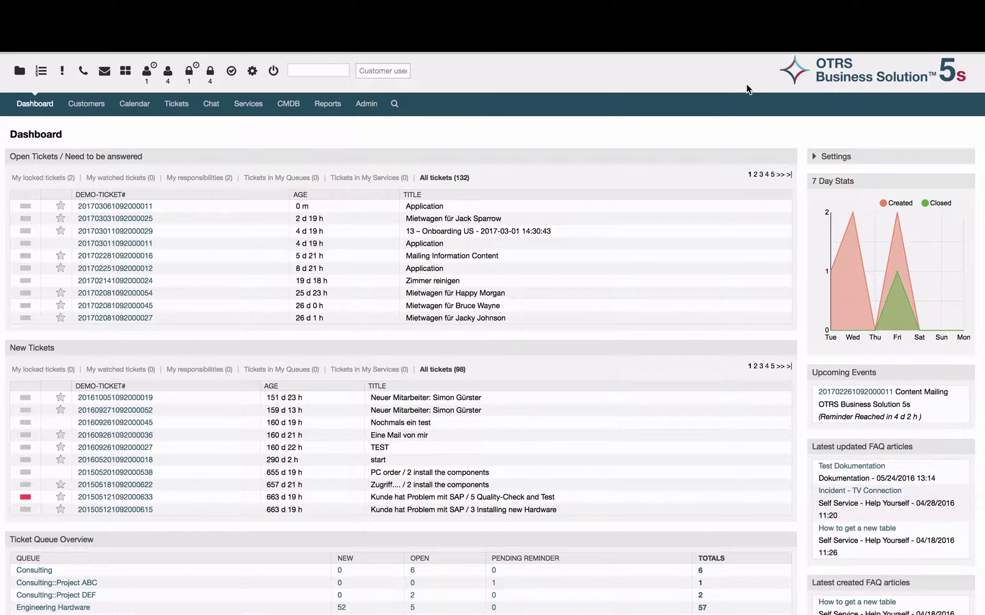
# Step: Open Process Management from the Admin overview and briefly preview the ready-to-run processes list
pyautogui.click(375, 104)
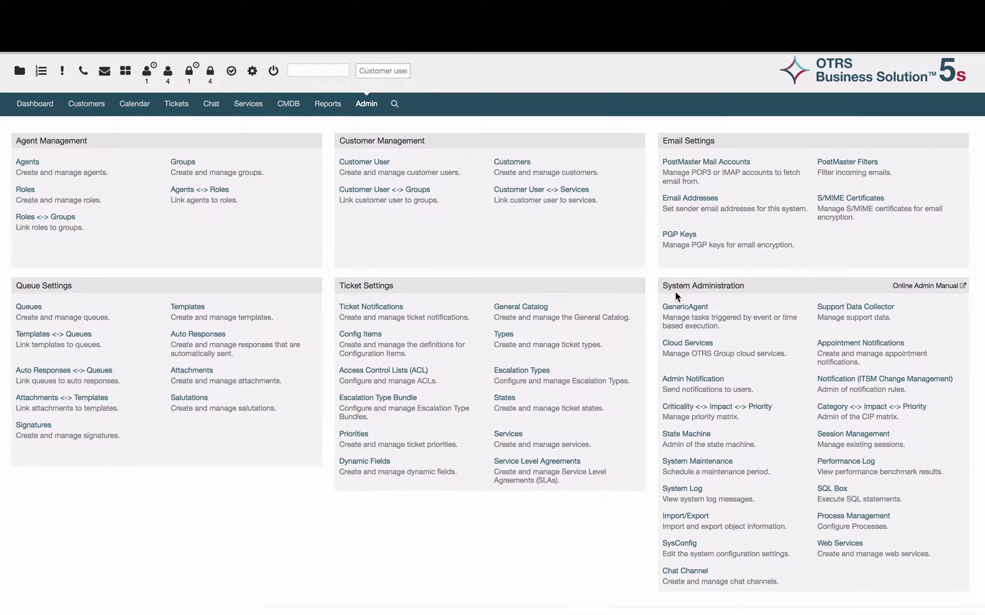
pyautogui.click(841, 517)
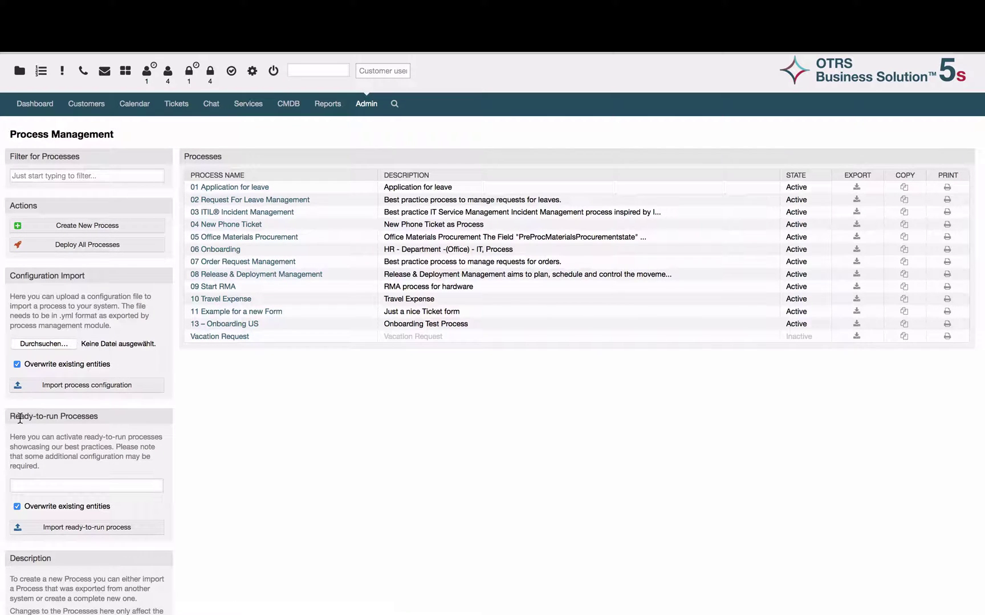
pyautogui.click(41, 487)
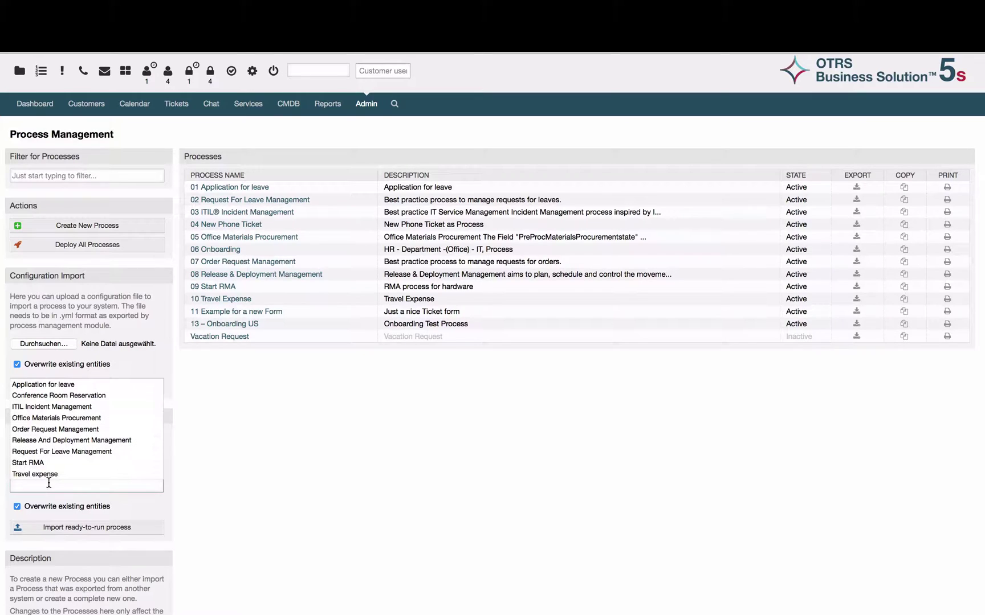
pyautogui.press('Escape')
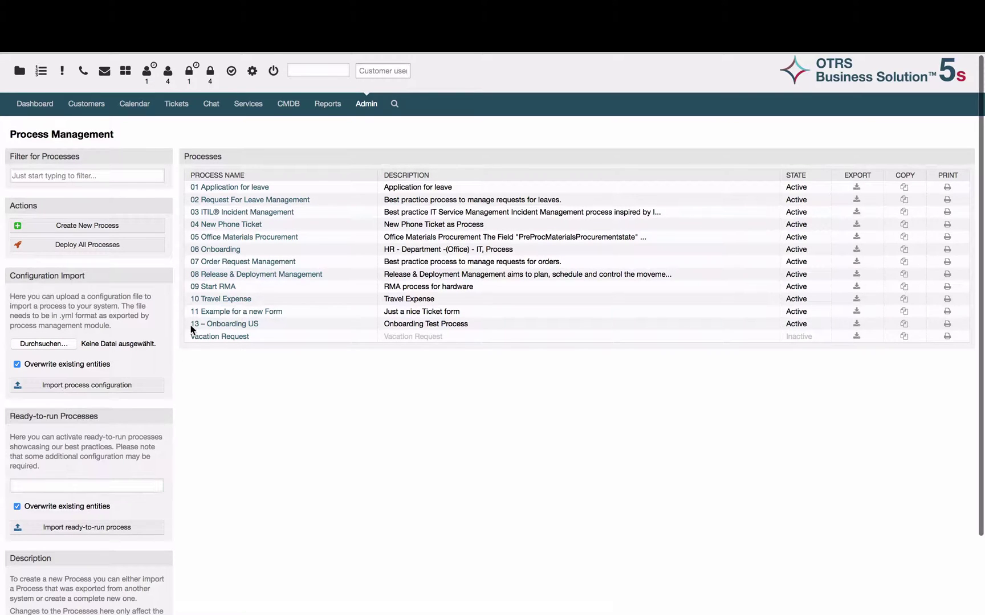
# Step: Open '13 – Onboarding US' and inspect its flow diagram from Recruiting to Process End
pyautogui.click(213, 326)
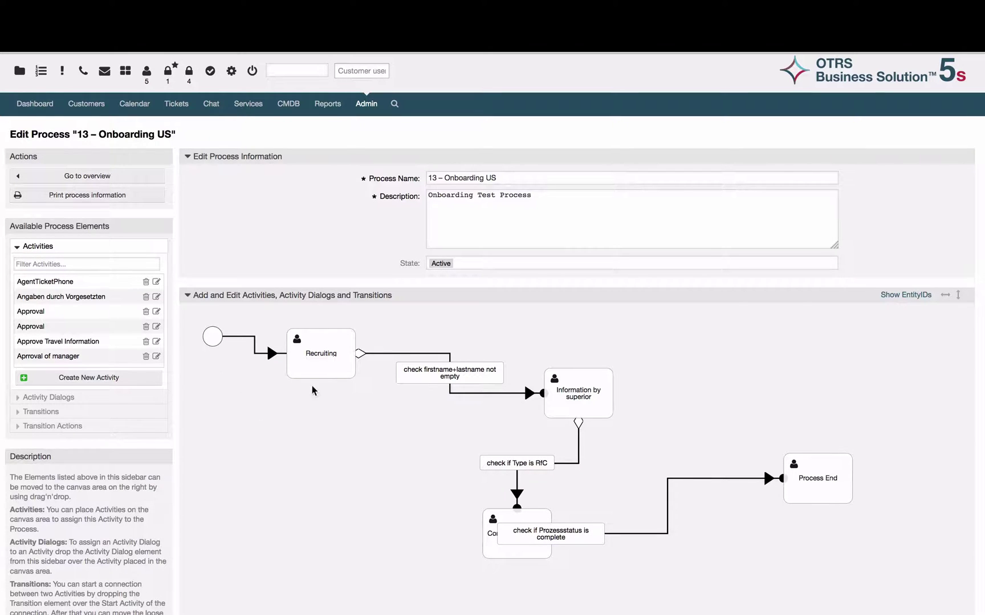
pyautogui.moveTo(333, 370)
pyautogui.moveTo(434, 381)
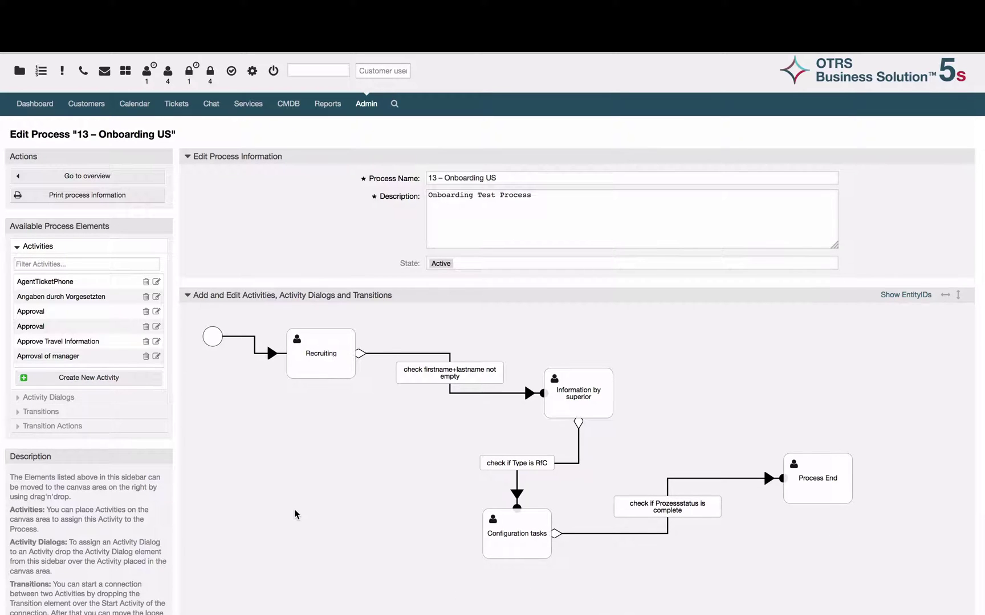
# Step: Open the onboarding Application ticket's hardware equipment and choose Desktop PC Package A with 1 TB HDD
pyautogui.click(26, 100)
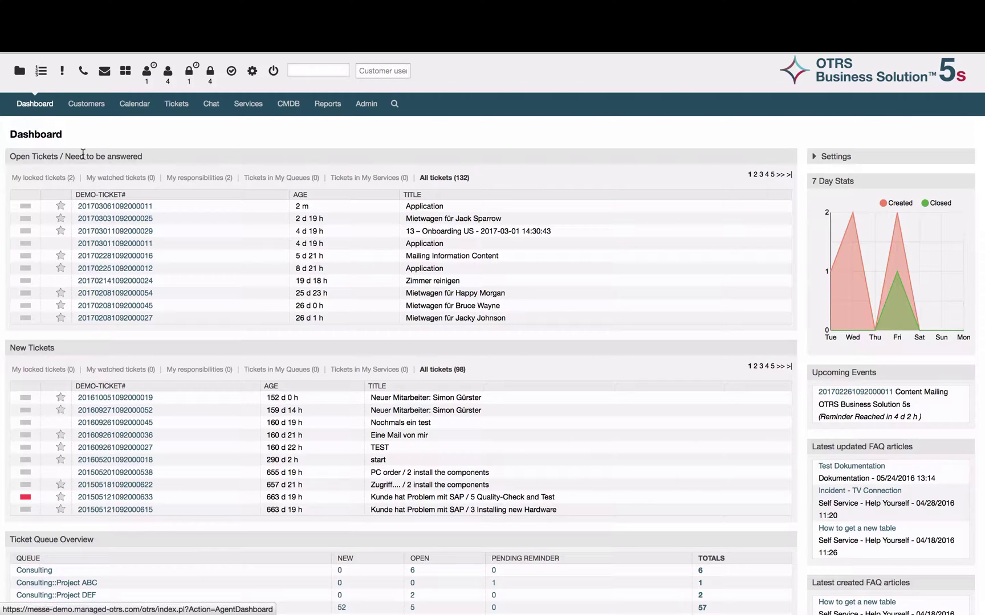
pyautogui.click(144, 209)
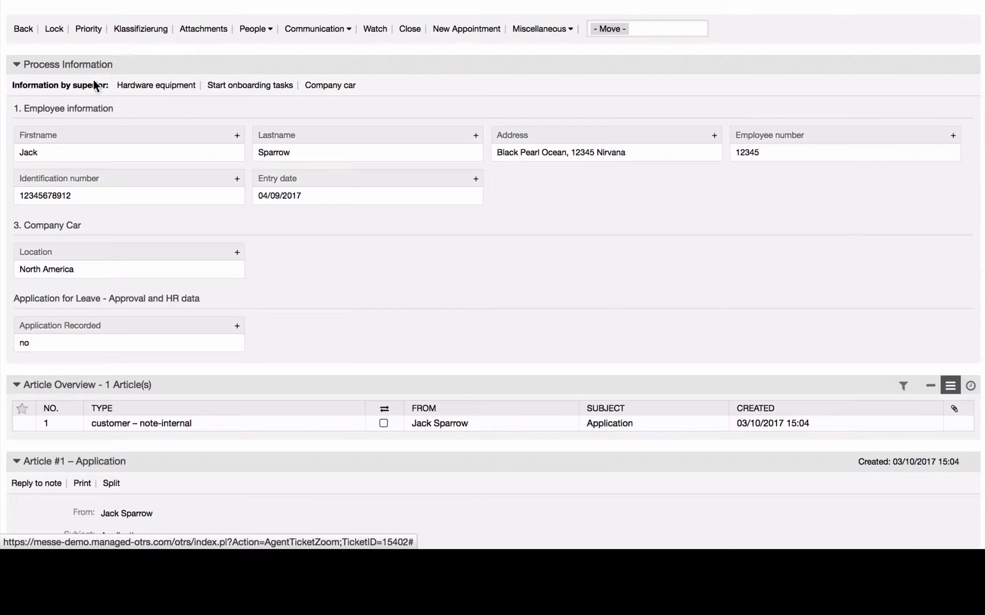
pyautogui.click(155, 85)
pyautogui.click(464, 123)
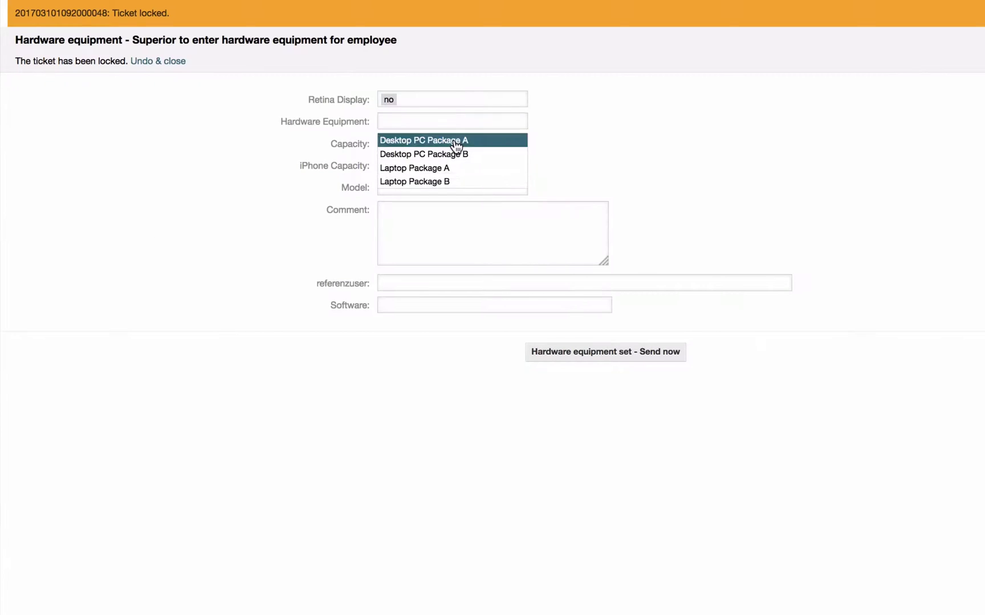
pyautogui.click(455, 152)
pyautogui.click(453, 144)
pyautogui.click(430, 161)
# Step: Select a 128 GB iPhone, model iPhone Package A
pyautogui.click(413, 165)
pyautogui.click(402, 184)
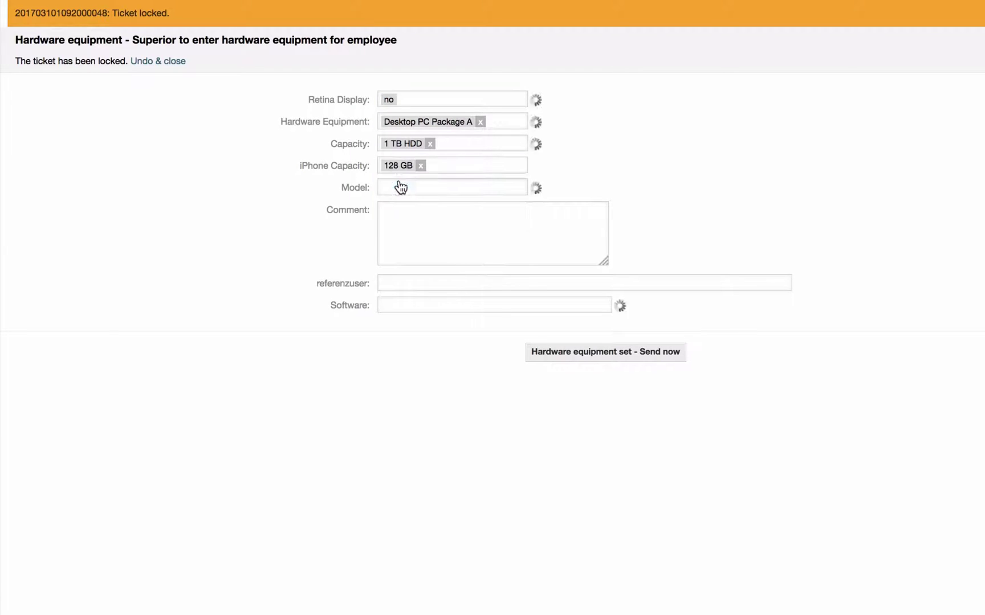
pyautogui.click(398, 189)
pyautogui.click(396, 206)
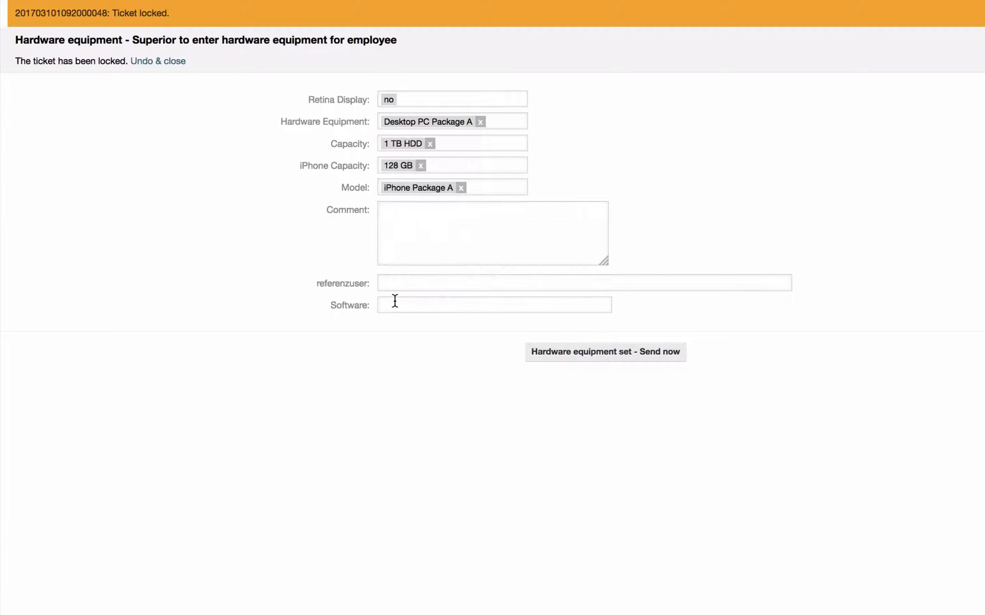
# Step: Add AntiVir, Dropbox and Firefox as software and submit the hardware equipment details
pyautogui.click(395, 304)
pyautogui.click(392, 328)
pyautogui.click(396, 338)
pyautogui.click(393, 351)
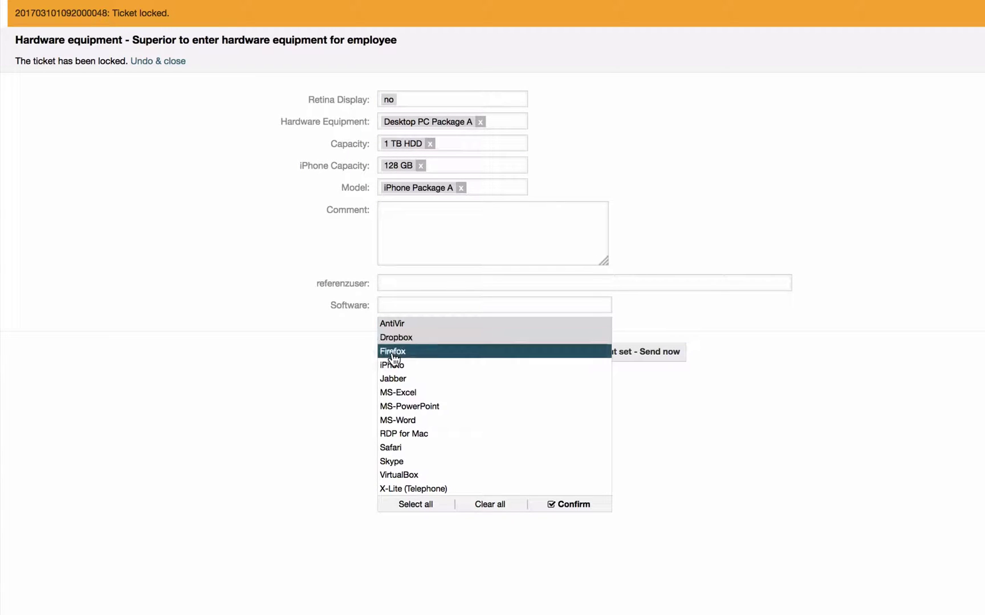
pyautogui.click(564, 504)
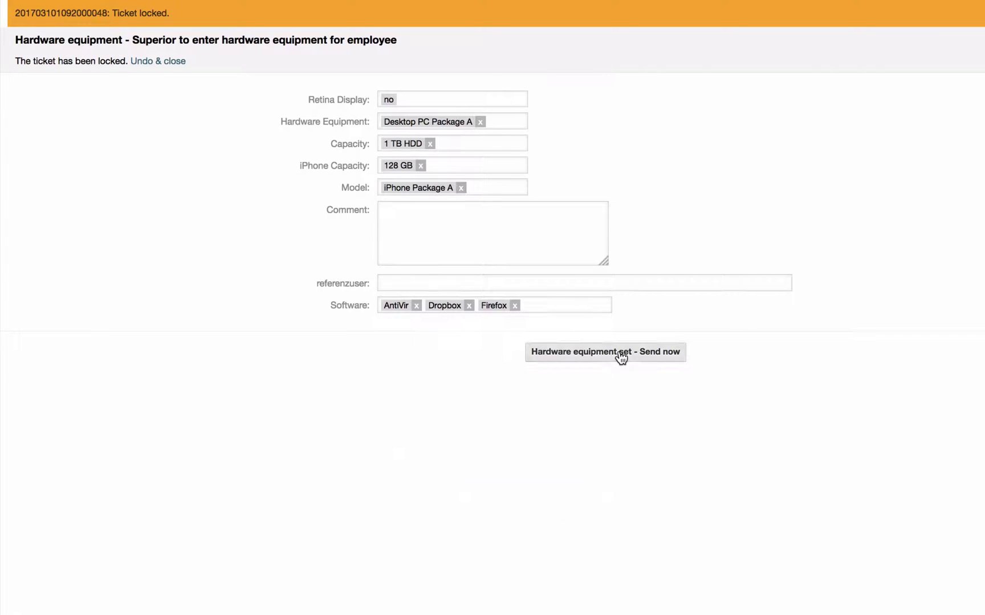
pyautogui.click(618, 351)
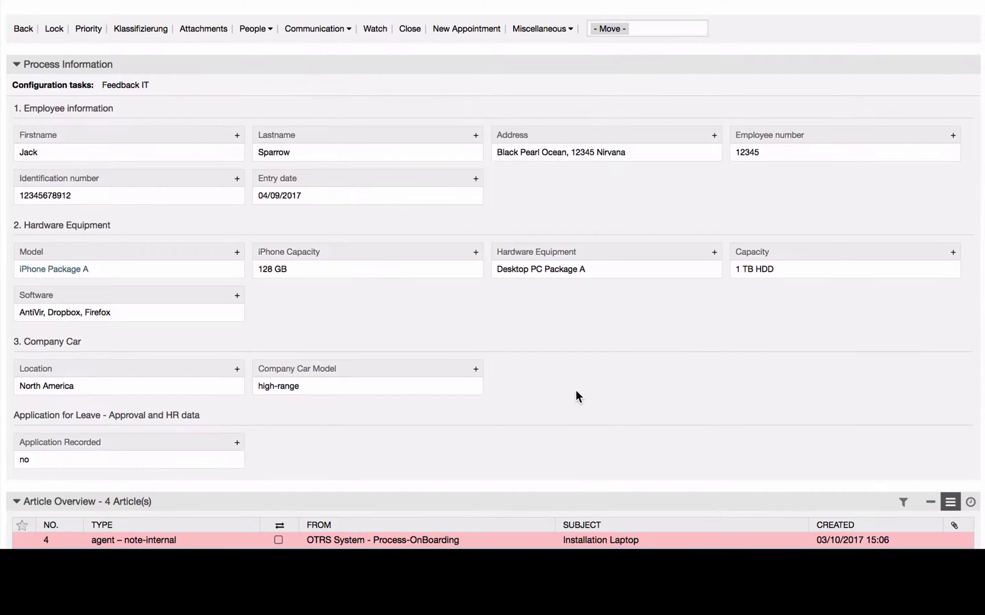
pyautogui.scroll(-5, 575, 390)
pyautogui.scroll(-2, 575, 390)
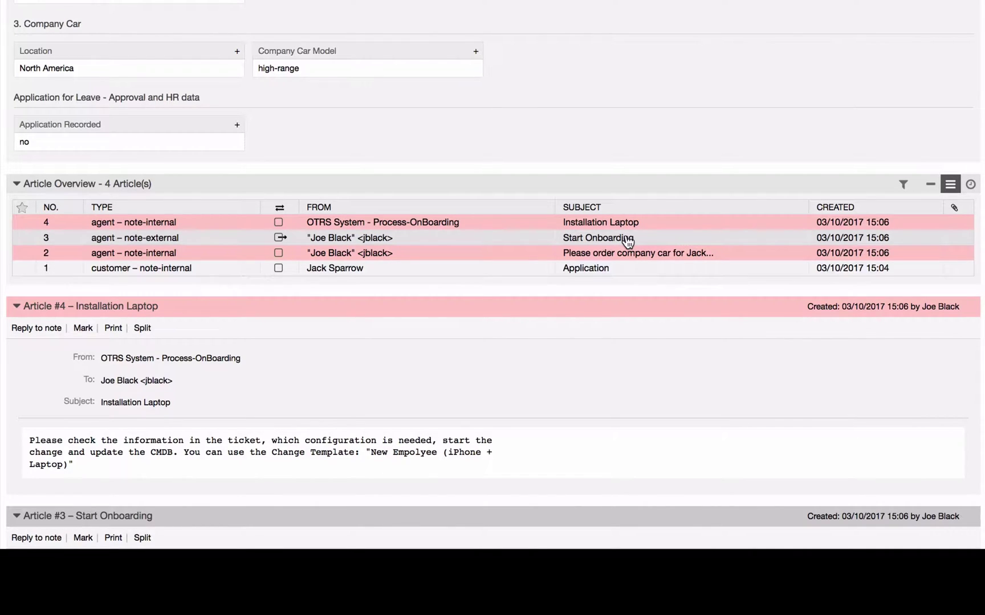
pyautogui.scroll(-10, 708, 454)
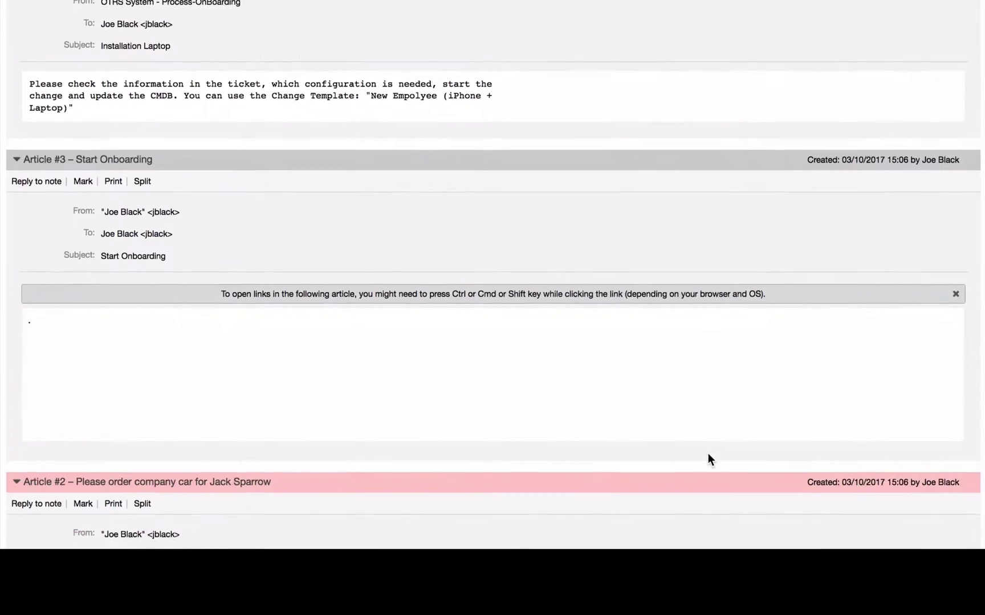
pyautogui.scroll(-15, 708, 454)
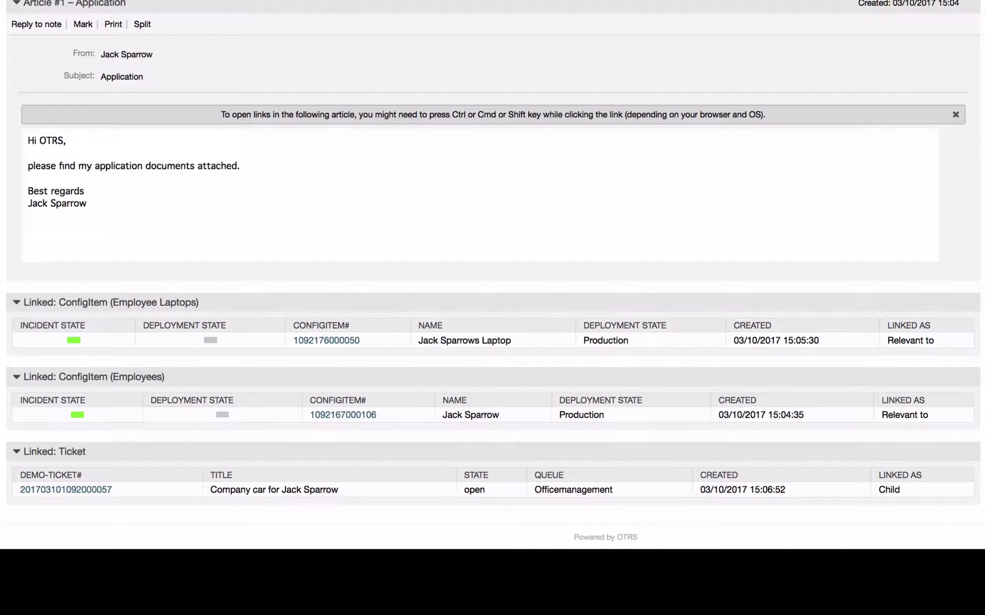
pyautogui.scroll(8, 493, 297)
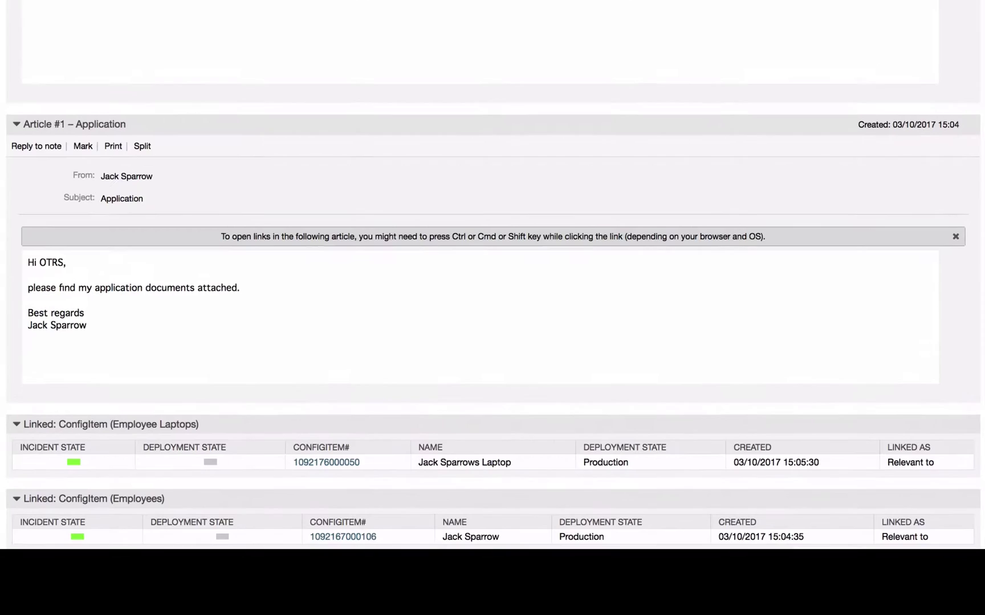
pyautogui.scroll(10, 493, 296)
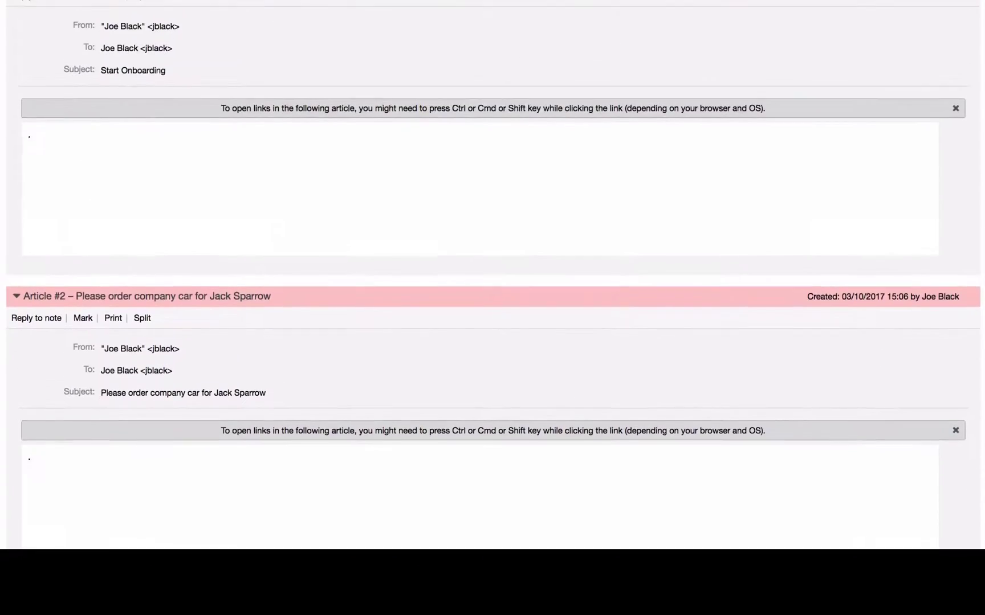
pyautogui.scroll(10, 493, 296)
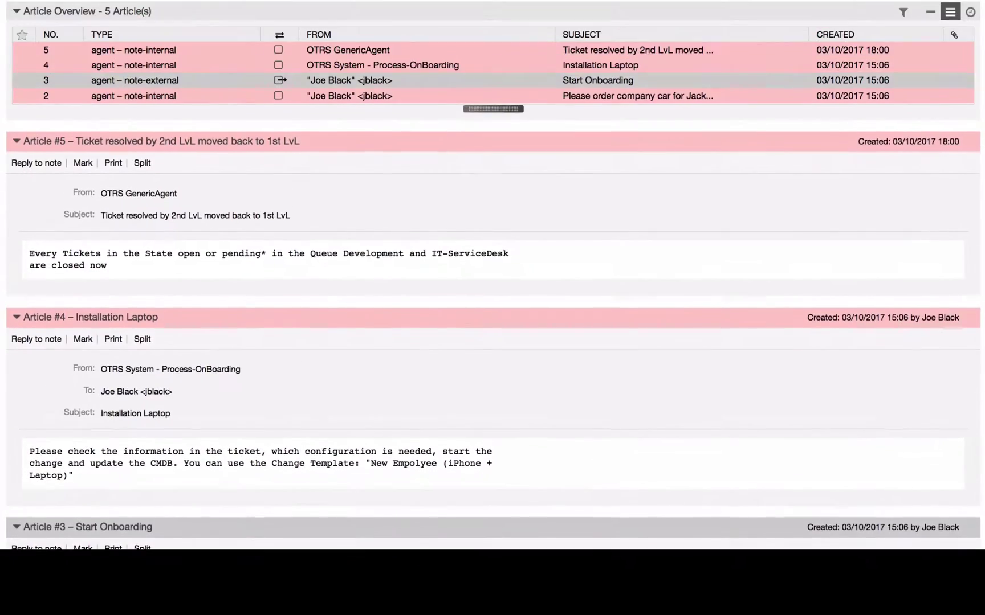
pyautogui.scroll(9, 493, 273)
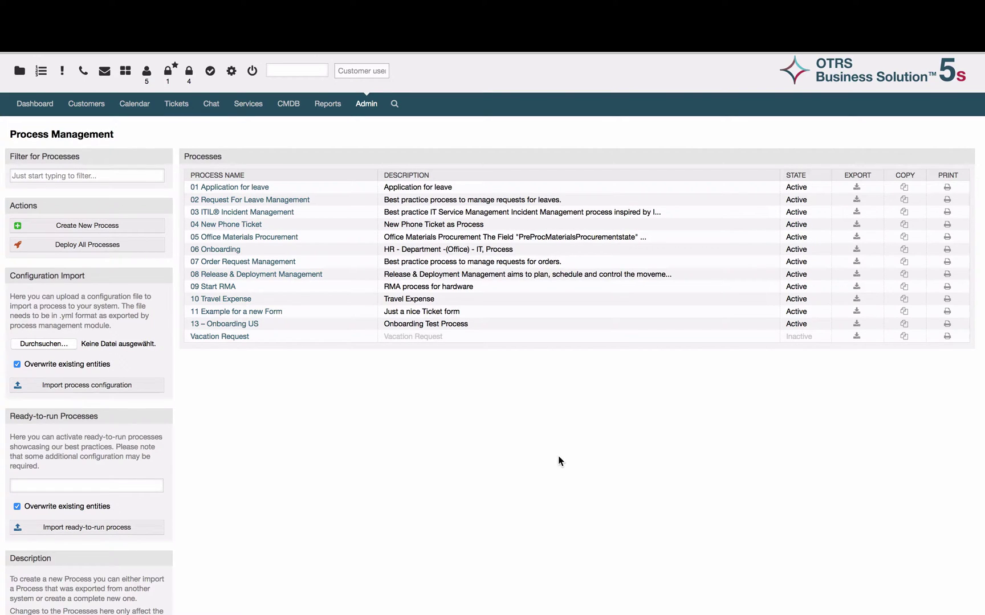
# Step: Expand the Ready-to-run Processes dropdown showing Conference Room Reservation, Travel expense and others
pyautogui.click(85, 485)
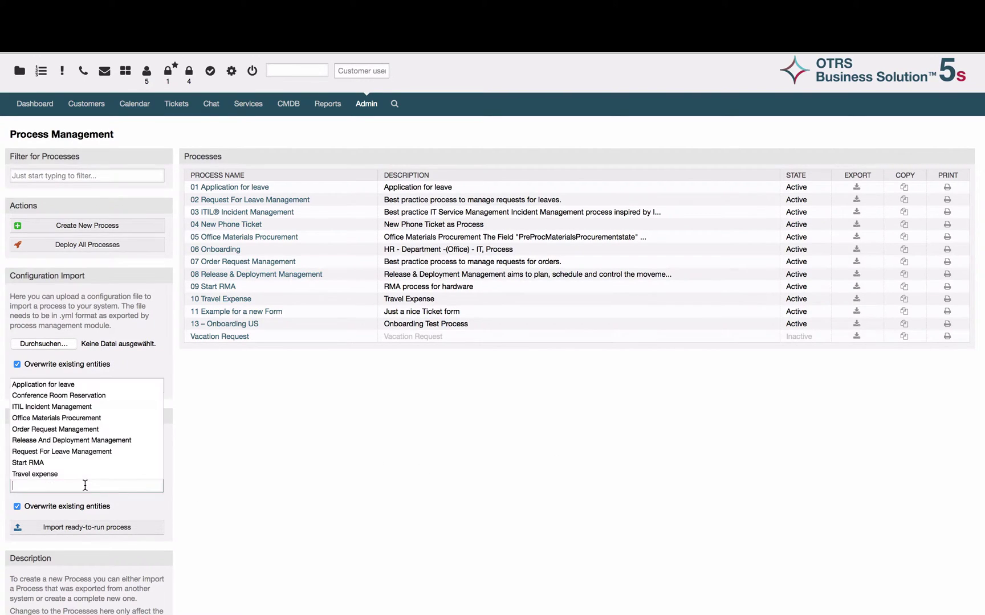